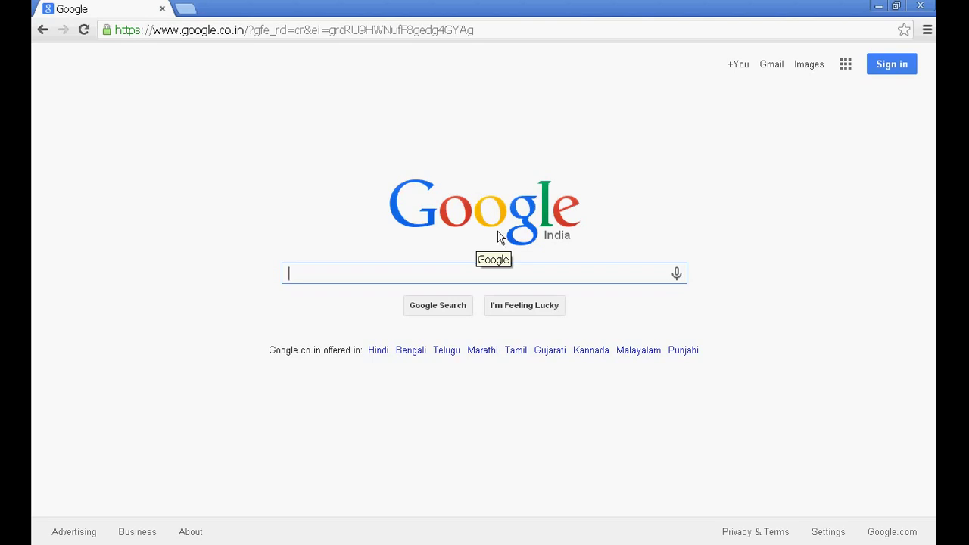
Google 'octave 3.8 microsoft windows' and open the Octave for Microsoft Windows wiki result
{"action": "type", "text": "oct"}
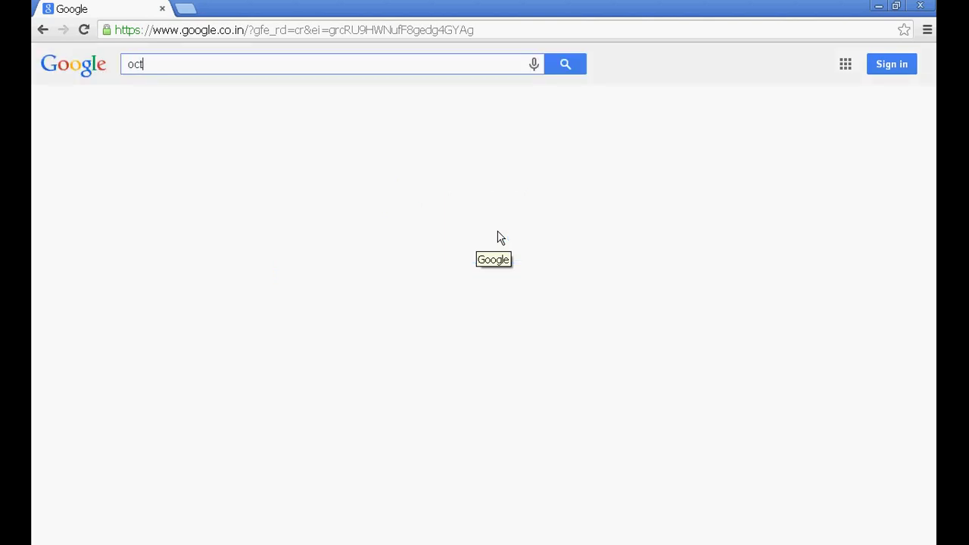
{"action": "type", "text": "ave 3.8 "}
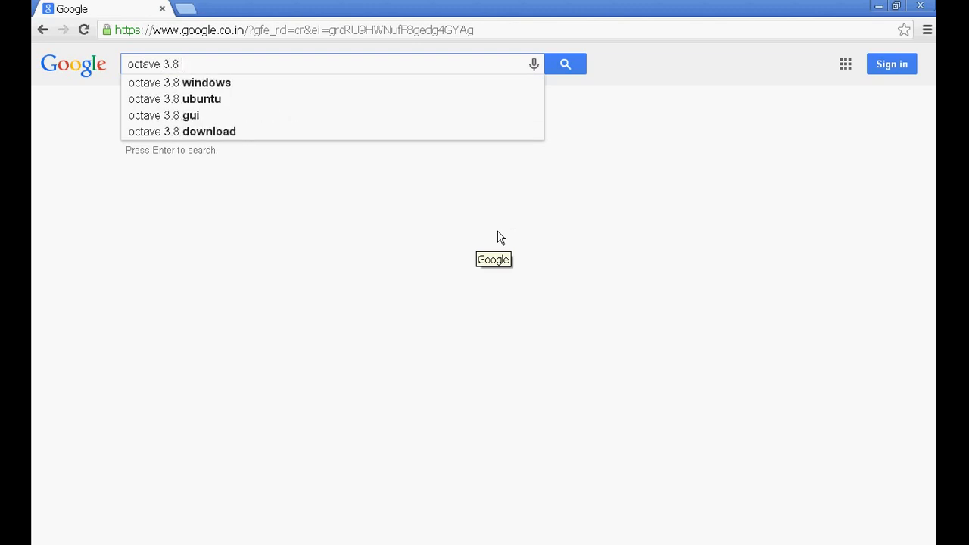
{"action": "type", "text": "miro"}
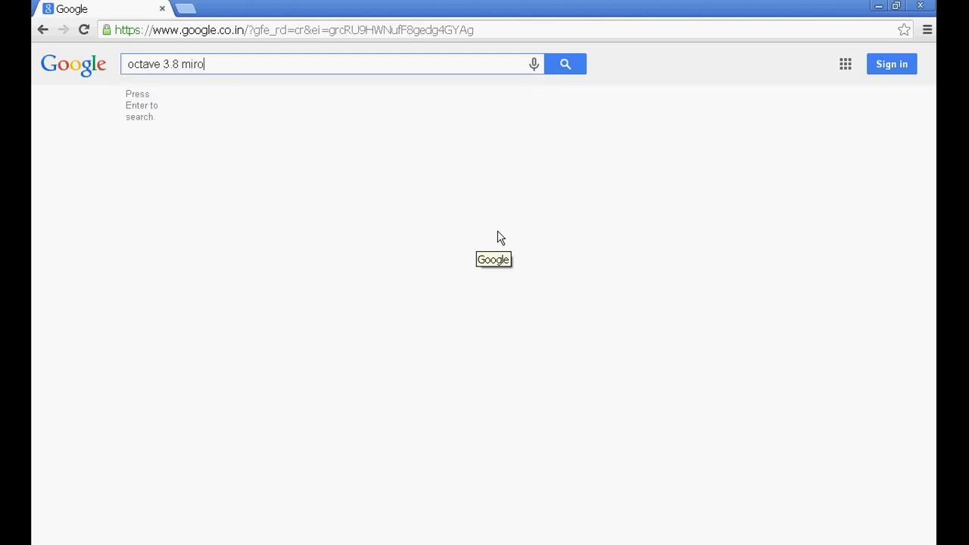
{"action": "key", "text": "BackSpace"}
{"action": "key", "text": "BackSpace"}
{"action": "type", "text": "crosoft"}
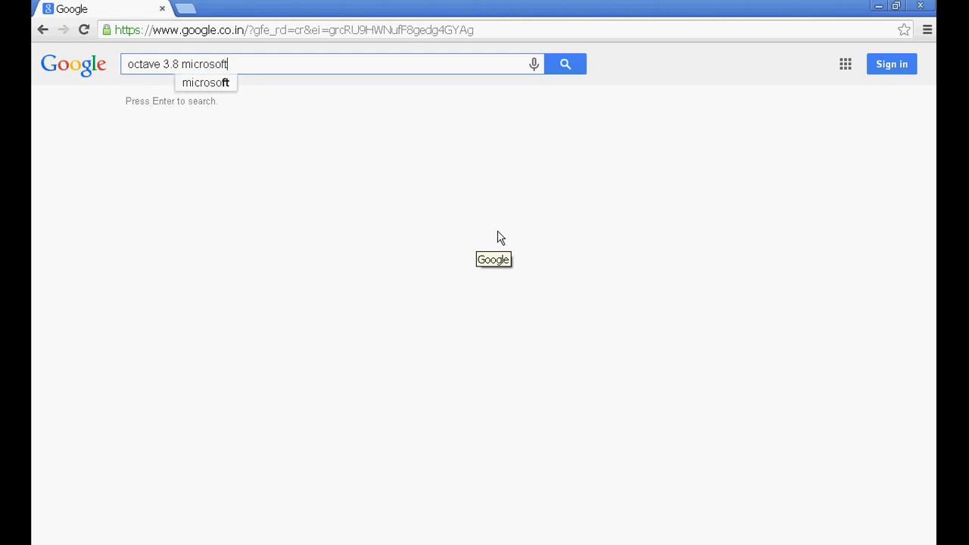
{"action": "type", "text": " windows"}
{"action": "key", "text": "Return"}
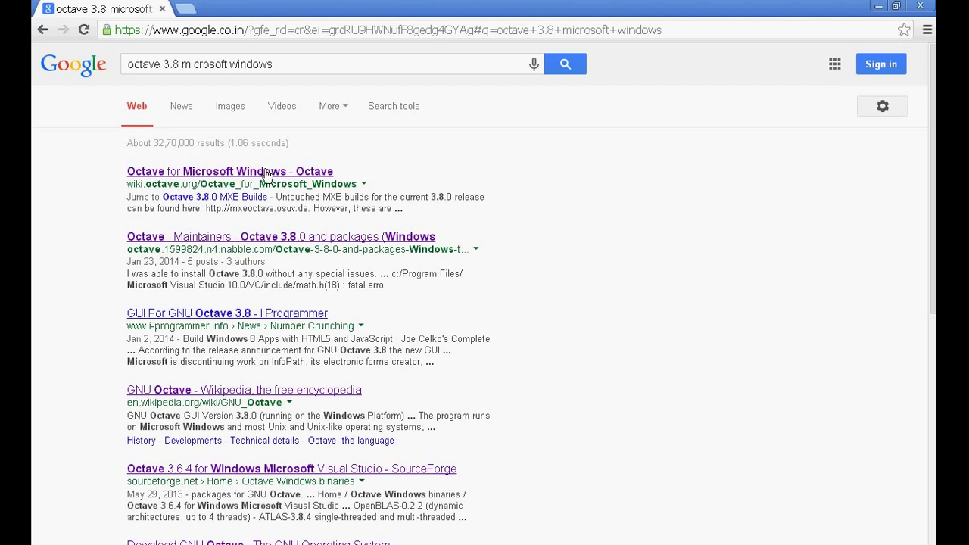
{"action": "left_click", "coordinate": [265, 174]}
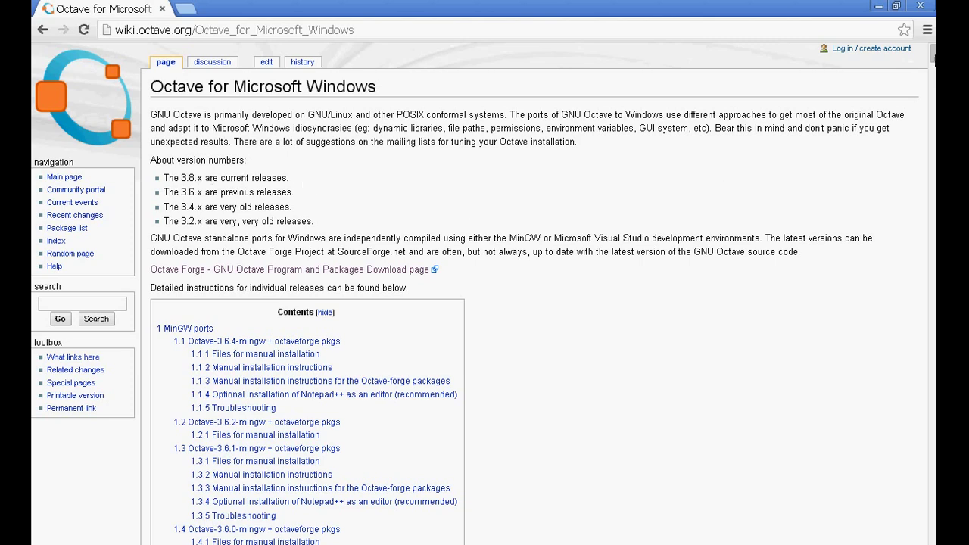
Scroll the wiki page to the Octave 3.8.0 MXE Builds section and follow its mxeoctave.osuv.de link
{"action": "scroll", "coordinate": [935, 60], "scroll_direction": "down", "scroll_amount": 20}
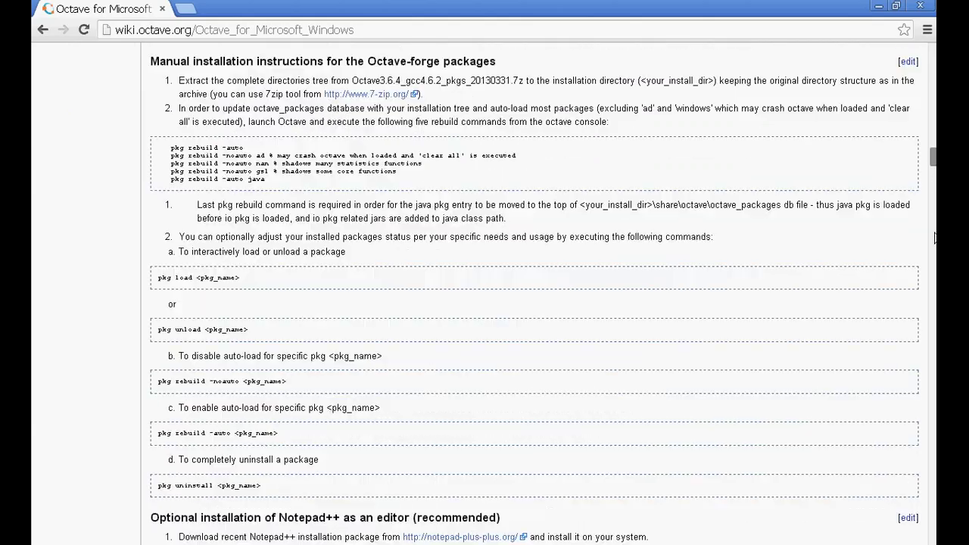
{"action": "scroll", "coordinate": [931, 340], "scroll_direction": "down", "scroll_amount": 20}
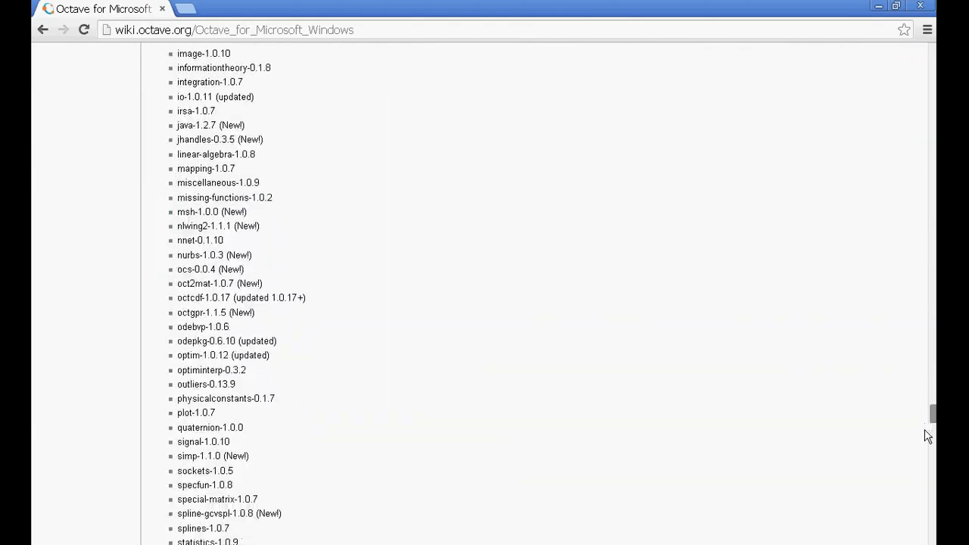
{"action": "scroll", "coordinate": [927, 433], "scroll_direction": "down", "scroll_amount": 12}
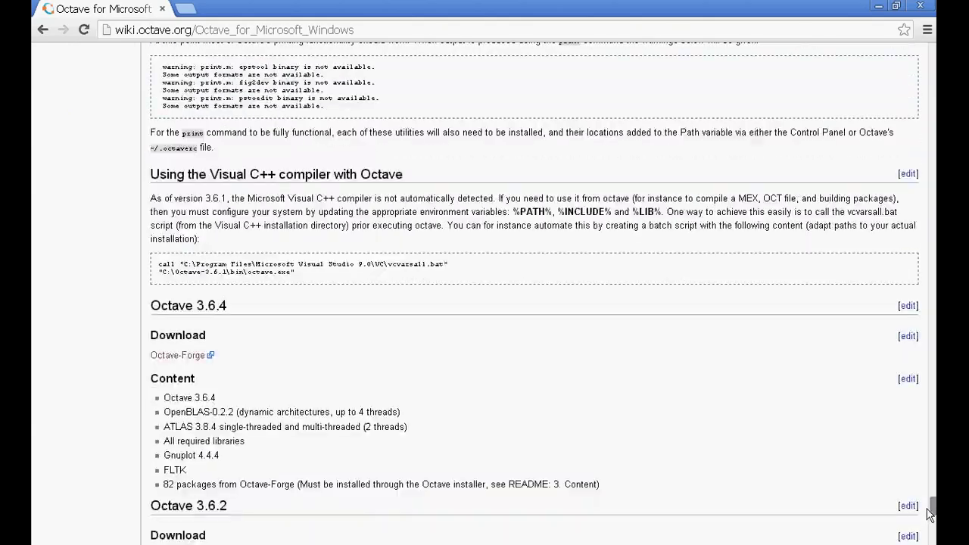
{"action": "left_click_drag", "start_coordinate": [930, 515], "coordinate": [930, 534]}
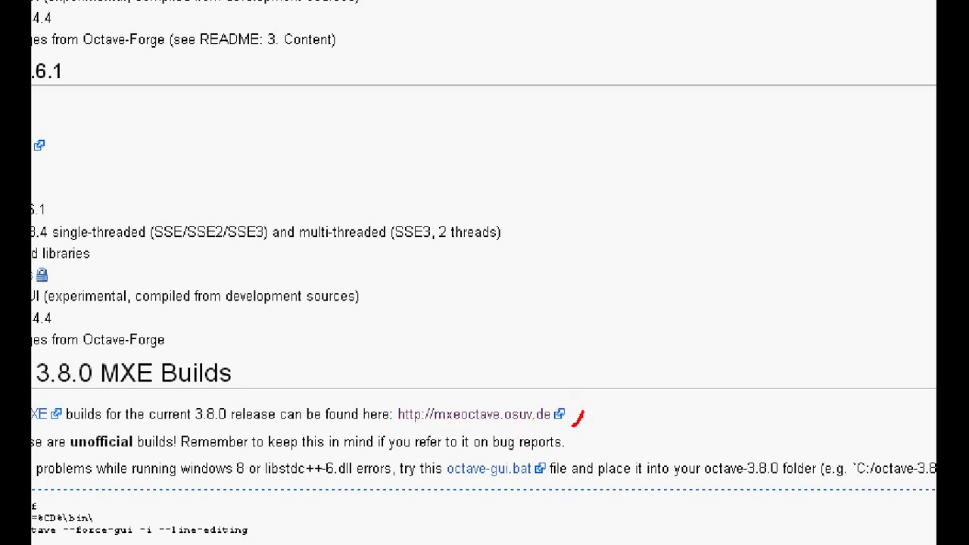
{"action": "mouse_move", "coordinate": [584, 412]}
{"action": "left_mouse_down"}
{"action": "mouse_move", "coordinate": [552, 377]}
{"action": "mouse_move", "coordinate": [496, 363]}
{"action": "mouse_move", "coordinate": [408, 364]}
{"action": "mouse_move", "coordinate": [383, 378]}
{"action": "mouse_move", "coordinate": [380, 413]}
{"action": "mouse_move", "coordinate": [397, 441]}
{"action": "mouse_move", "coordinate": [490, 467]}
{"action": "mouse_move", "coordinate": [579, 447]}
{"action": "mouse_move", "coordinate": [569, 415]}
{"action": "left_mouse_up"}
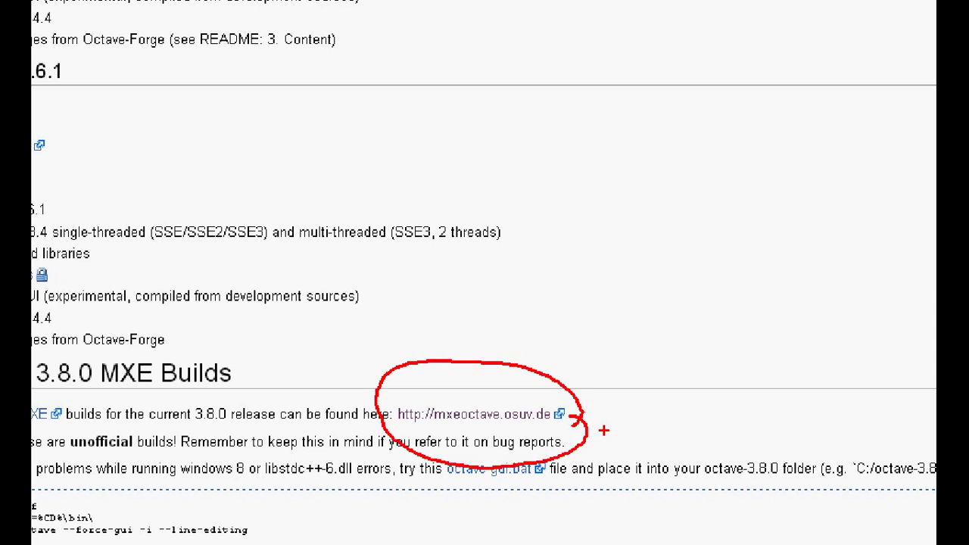
{"action": "key", "text": "Escape"}
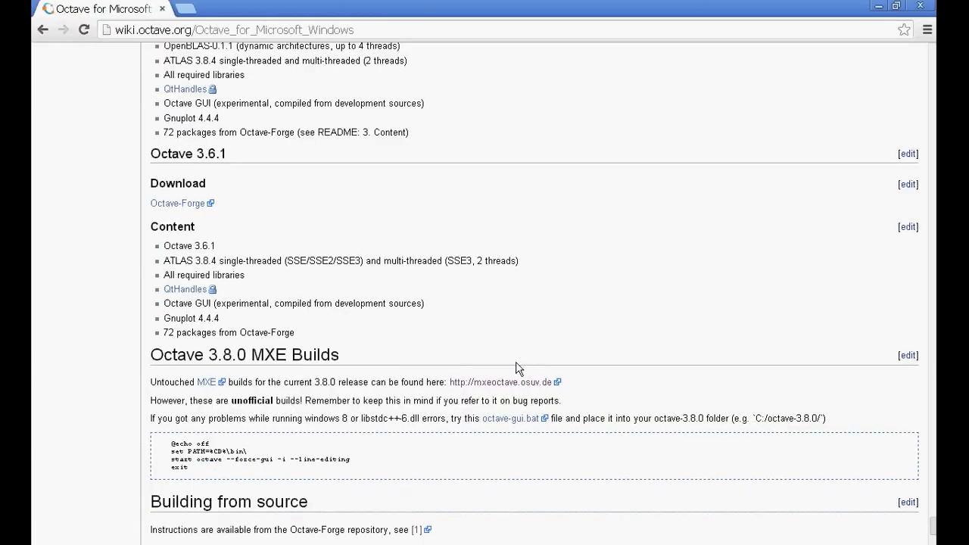
{"action": "left_click", "coordinate": [508, 383]}
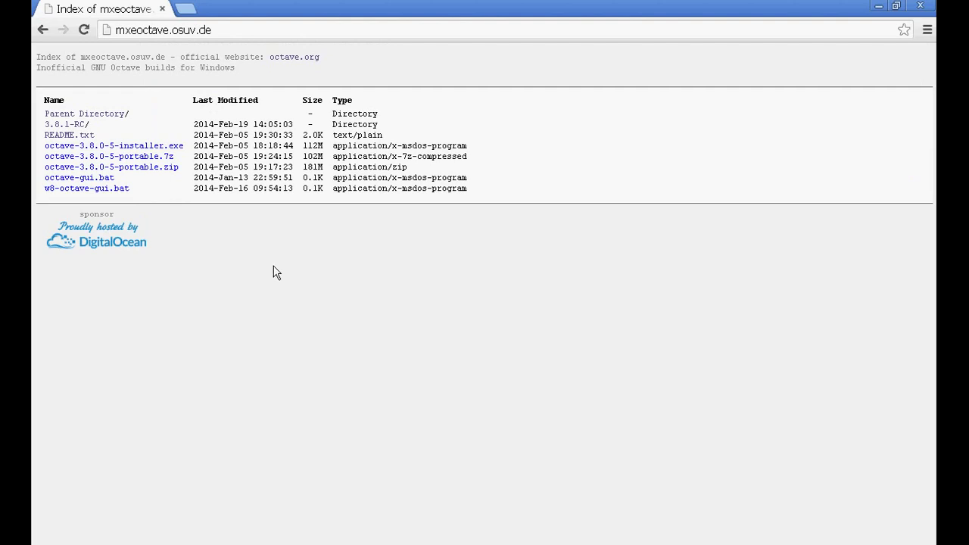
Download octave-3.8.0-5-installer.exe from the build index and switch to the desktop
{"action": "left_click", "coordinate": [168, 145]}
{"action": "key", "text": "super+d"}
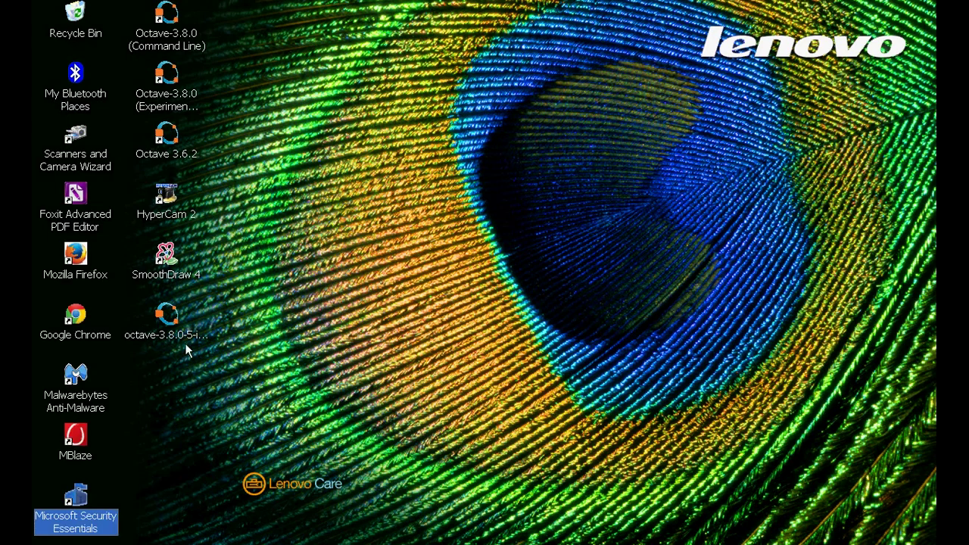
Select the octave-3.8.0-5 installer, then the Octave-3.8.0 Command Line and Experimental GUI shortcuts
{"action": "left_click", "coordinate": [174, 329]}
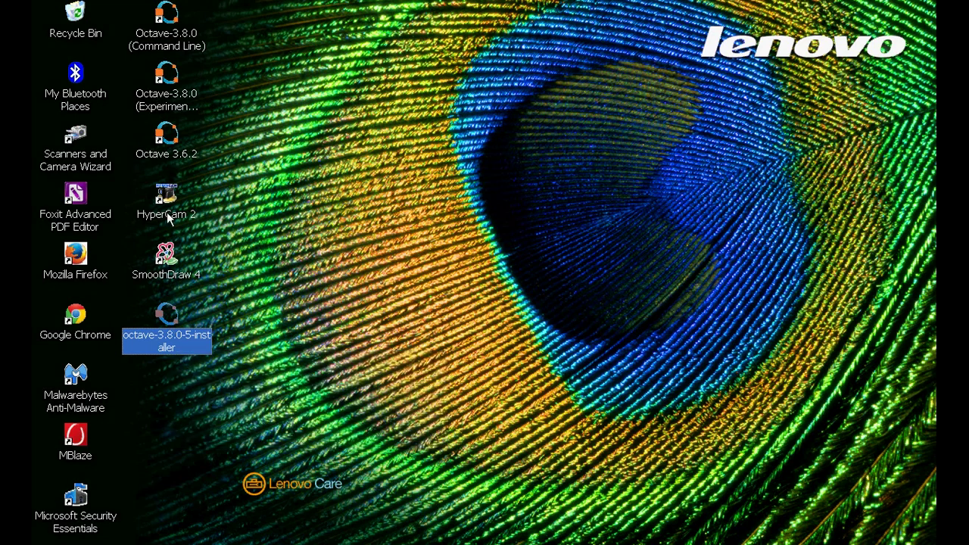
{"action": "left_click", "coordinate": [165, 43]}
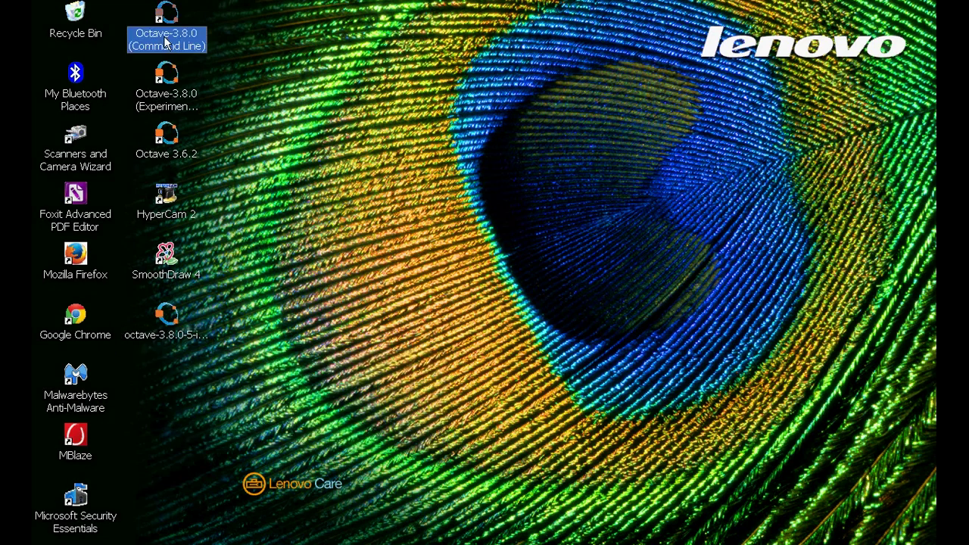
{"action": "left_click", "coordinate": [162, 96]}
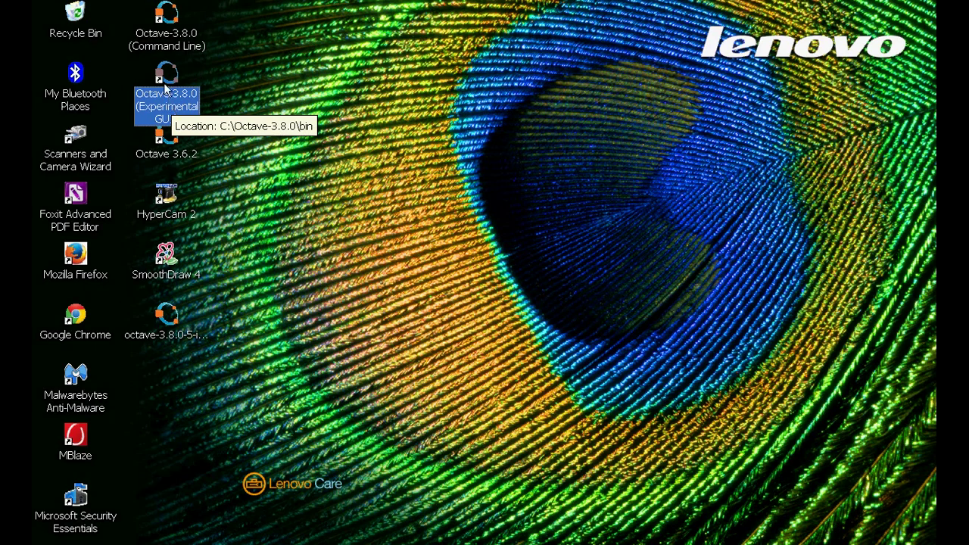
Launch the Octave-3.8.0 (Experimental GUI) shortcut and move its startup console aside
{"action": "double_click", "coordinate": [164, 85]}
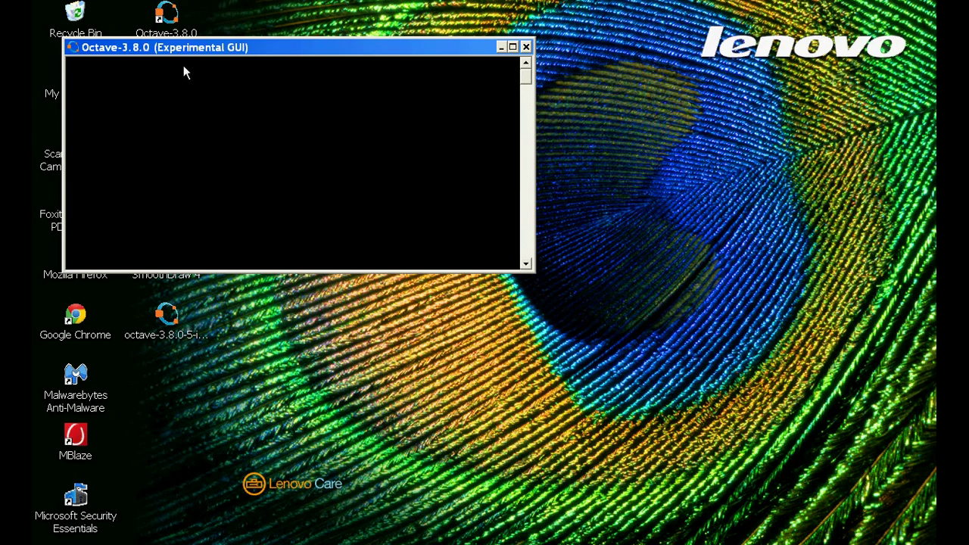
{"action": "left_click_drag", "start_coordinate": [193, 49], "coordinate": [273, 66]}
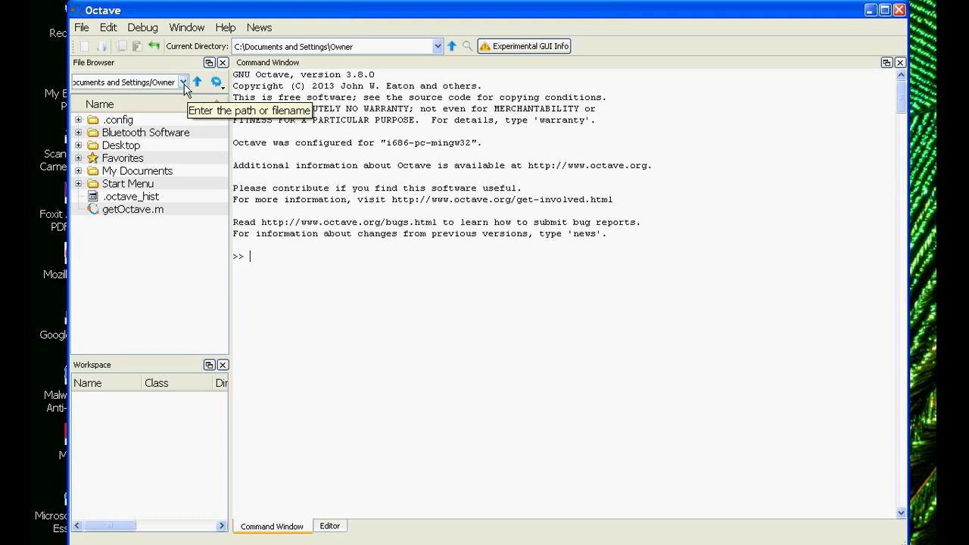
{"action": "left_click", "coordinate": [183, 84]}
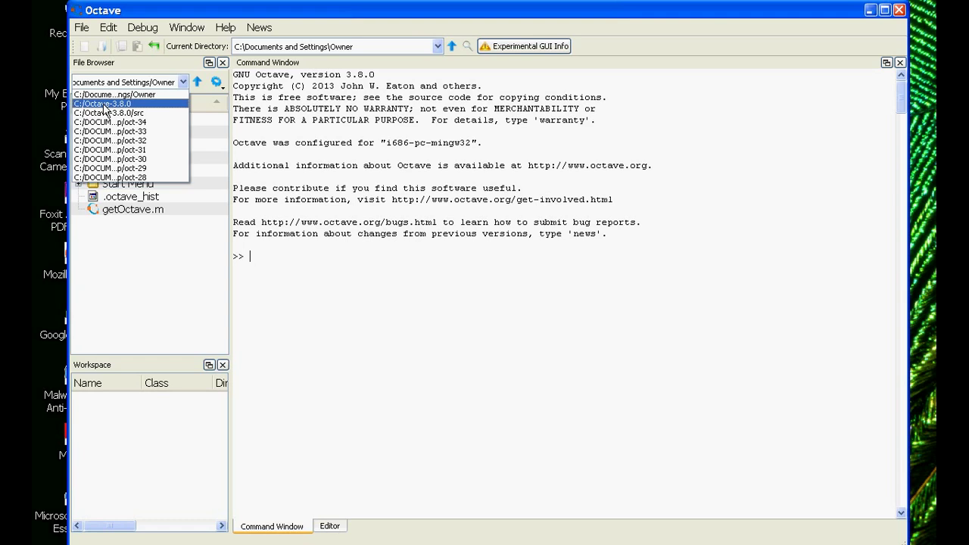
Switch the File Browser to C:/Octave-3.8.0 and scroll through its contents
{"action": "left_click", "coordinate": [106, 104]}
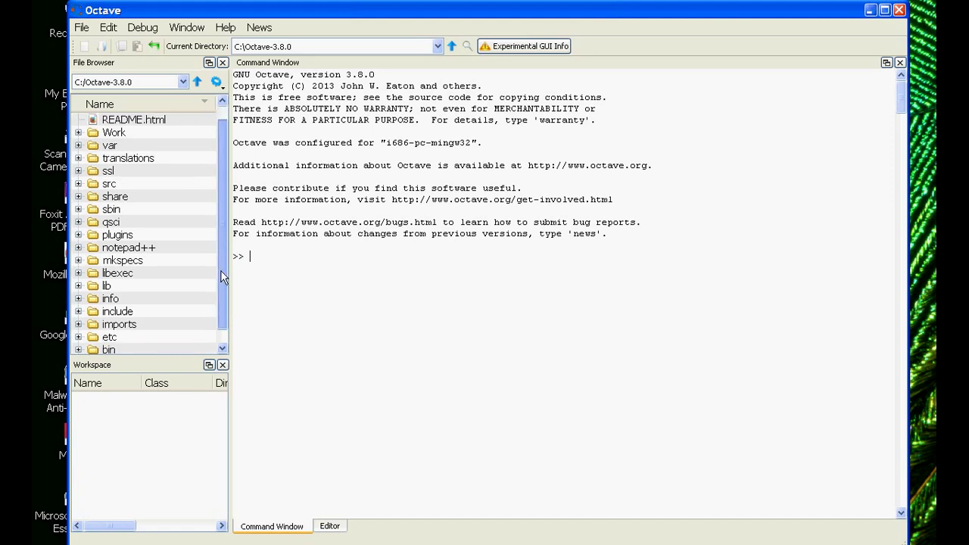
{"action": "scroll", "coordinate": [223, 265], "scroll_direction": "down", "scroll_amount": 1}
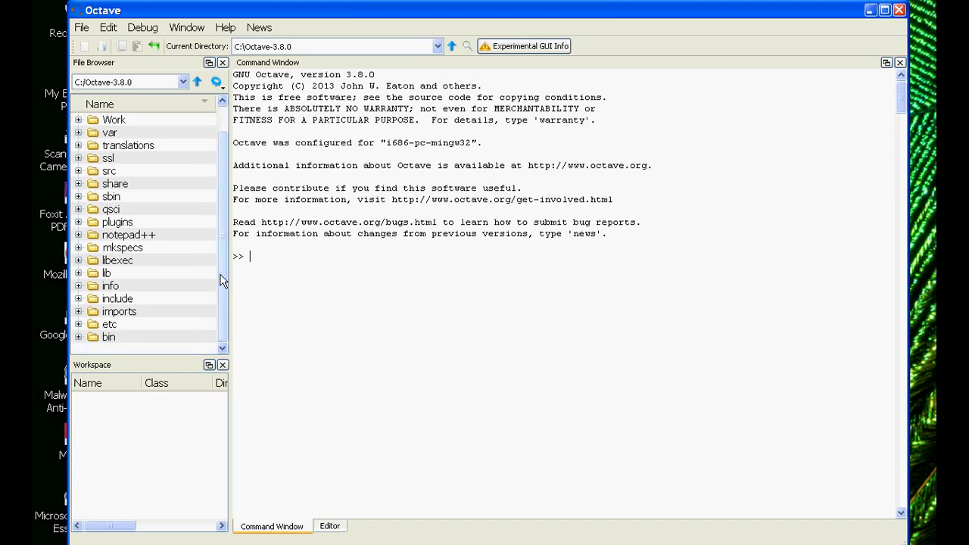
Expand src and browse its package archives, such as odepkg-0.8.4.tar.gz, and build_packages.m
{"action": "left_click", "coordinate": [78, 171]}
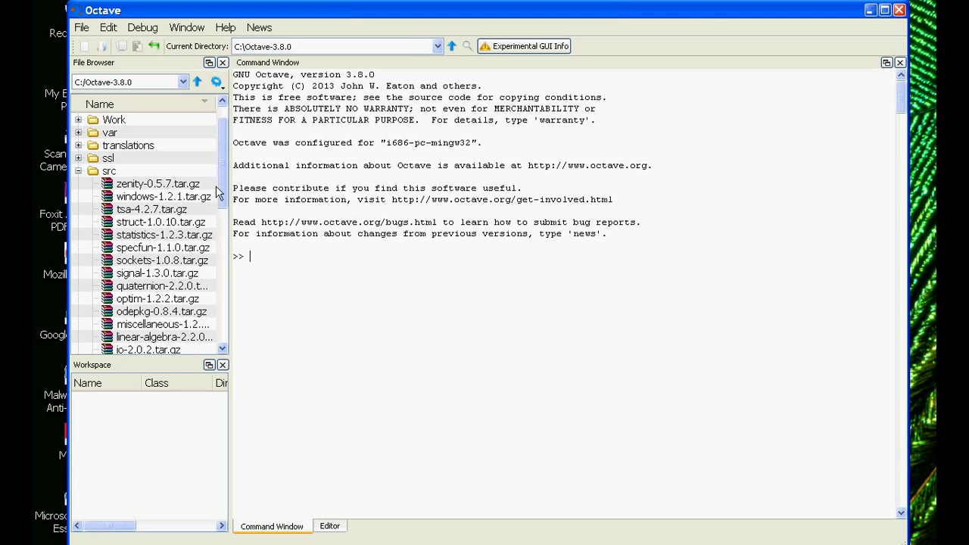
{"action": "scroll", "coordinate": [220, 214], "scroll_direction": "down", "scroll_amount": 2}
{"action": "scroll", "coordinate": [219, 214], "scroll_direction": "down", "scroll_amount": 1}
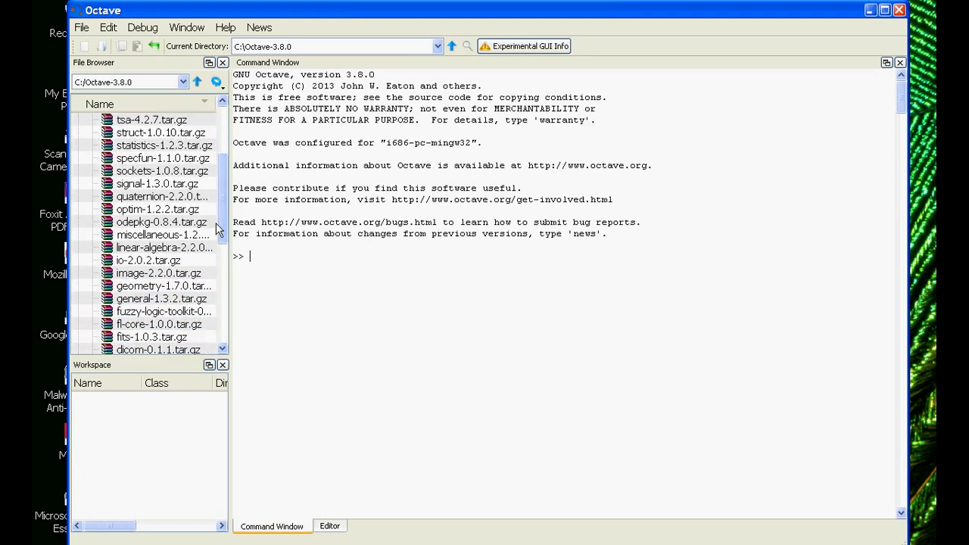
{"action": "left_click", "coordinate": [217, 224]}
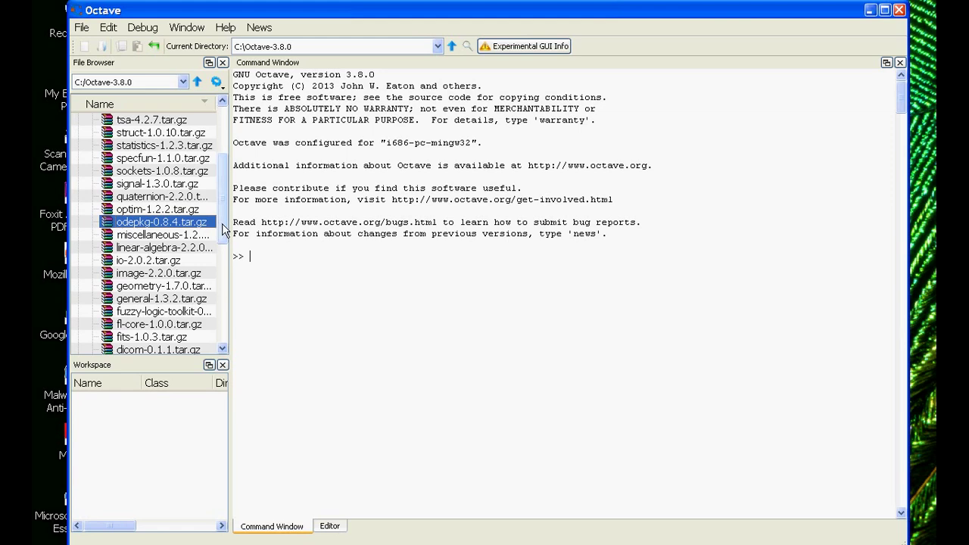
{"action": "left_click_drag", "start_coordinate": [218, 227], "coordinate": [216, 282]}
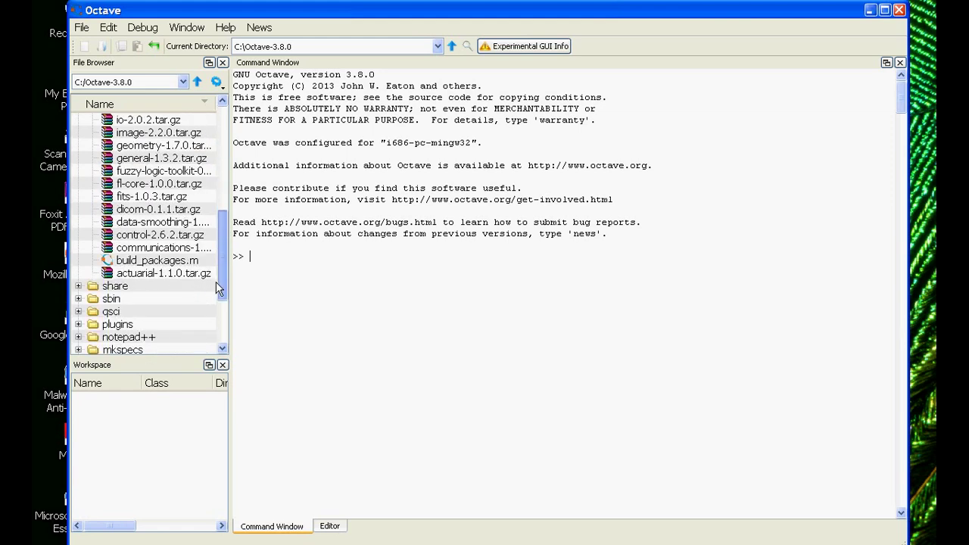
{"action": "left_click", "coordinate": [173, 261]}
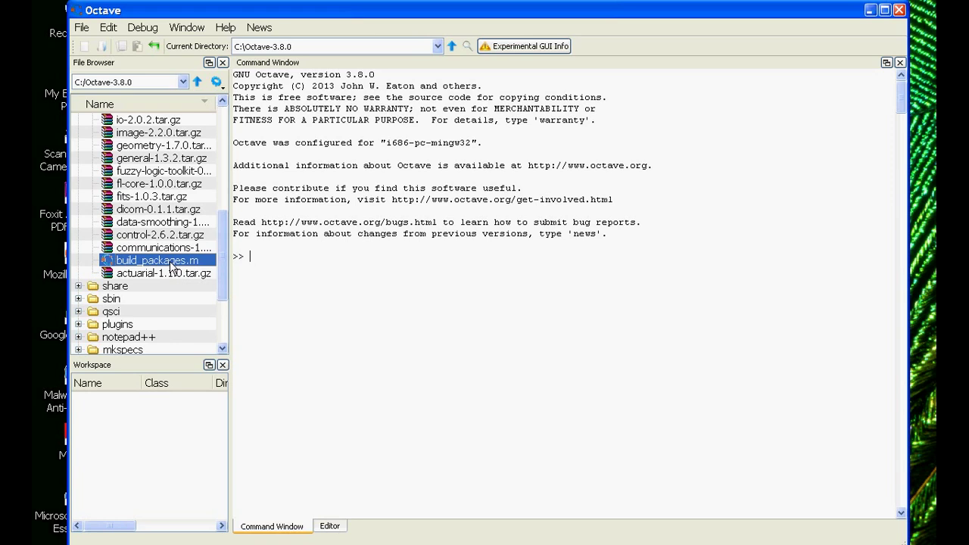
{"action": "left_click", "coordinate": [264, 260]}
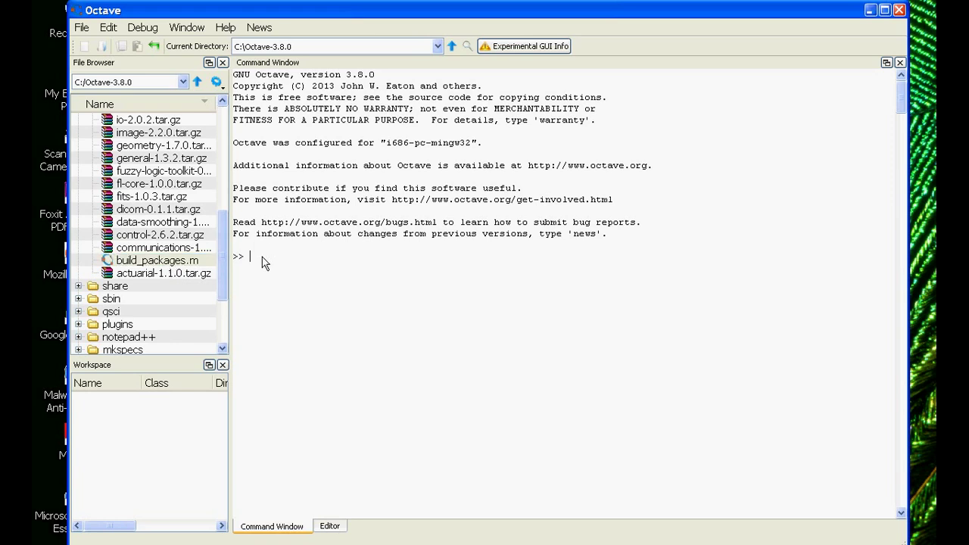
Load the signal package with 'pkg load signal'
{"action": "type", "text": "build_packages"}
{"action": "key", "text": "BackSpace"}
{"action": "key", "text": "BackSpace"}
{"action": "key", "text": "BackSpace"}
{"action": "key", "text": "BackSpace"}
{"action": "key", "text": "BackSpace"}
{"action": "key", "text": "BackSpace"}
{"action": "key", "text": "BackSpace"}
{"action": "key", "text": "BackSpace"}
{"action": "key", "text": "BackSpace"}
{"action": "key", "text": "BackSpace"}
{"action": "key", "text": "BackSpace"}
{"action": "key", "text": "BackSpace"}
{"action": "key", "text": "BackSpace"}
{"action": "key", "text": "BackSpace"}
{"action": "type", "text": "pkg load signal"}
{"action": "key", "text": "Return"}
Display the help for xcorr and quit the pager
{"action": "type", "text": "help xcorr"}
{"action": "key", "text": "Return"}
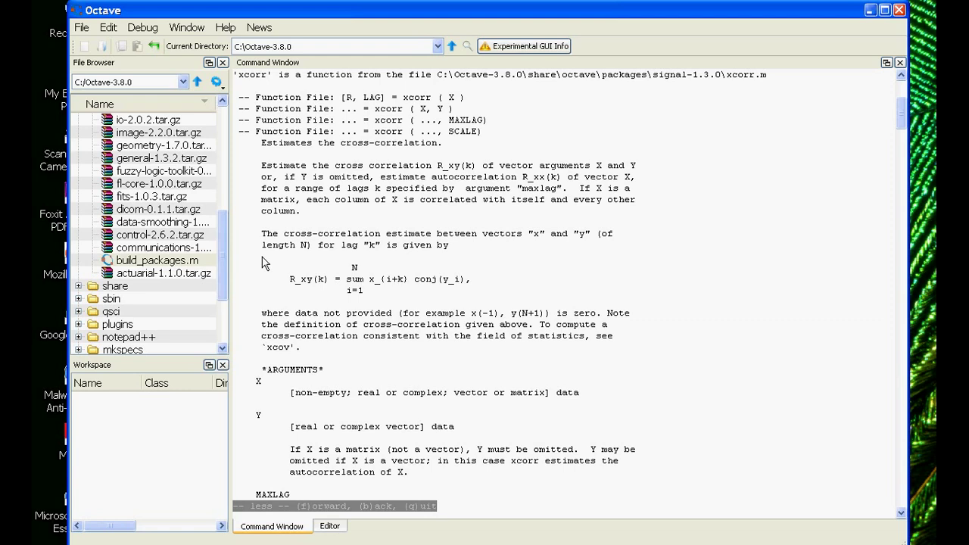
{"action": "key", "text": "q"}
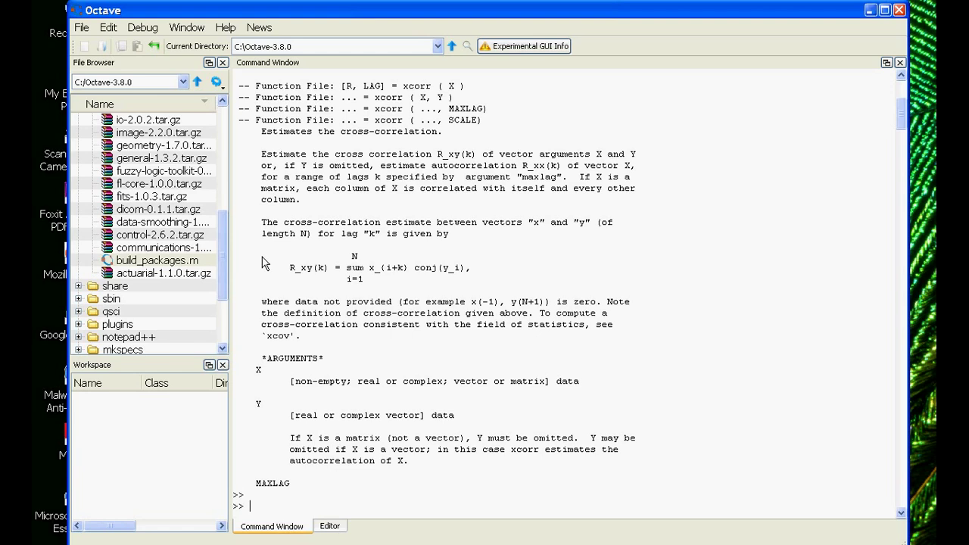
Run 'pkg load communications', then 'help awgn' to display the noise function's help
{"action": "type", "text": "pkg load communications"}
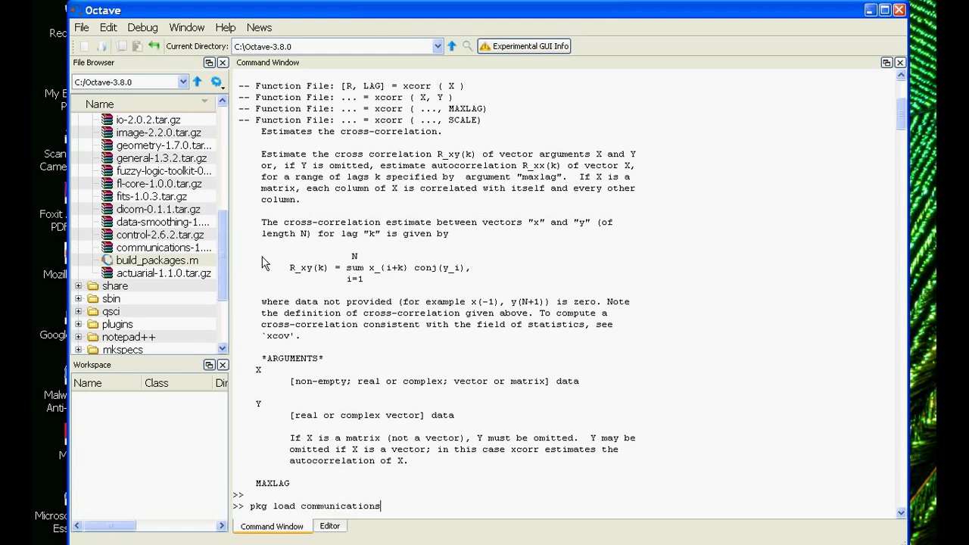
{"action": "key", "text": "Return"}
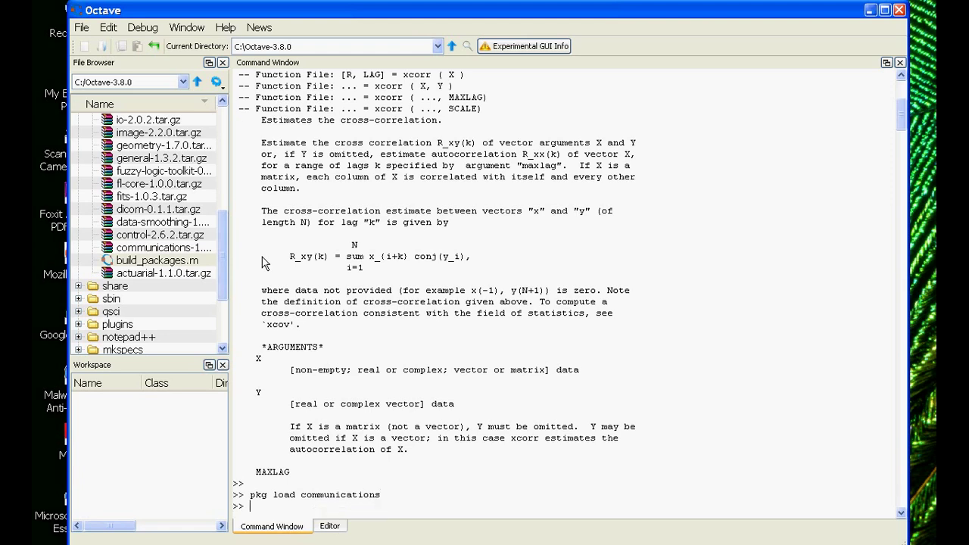
{"action": "type", "text": "help awgn"}
{"action": "key", "text": "Return"}
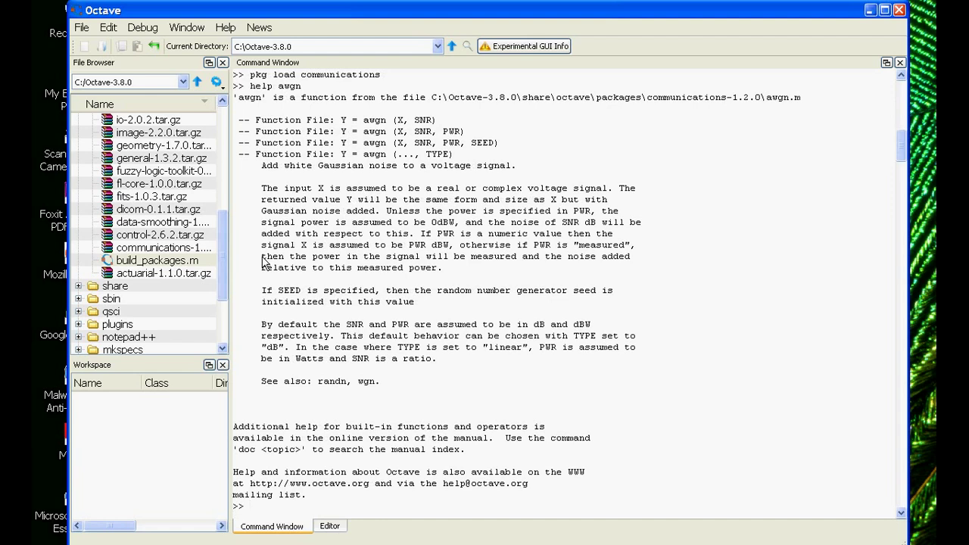
Expand the Work folder in the File Browser and open demoGaussian.m in the Editor
{"action": "left_click", "coordinate": [224, 260]}
{"action": "left_click_drag", "start_coordinate": [224, 257], "coordinate": [218, 167]}
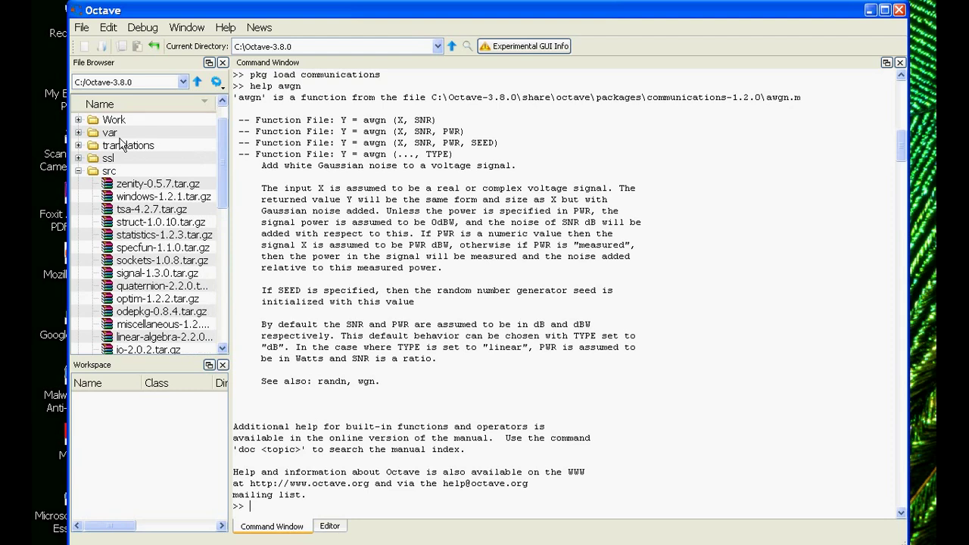
{"action": "left_click", "coordinate": [79, 121]}
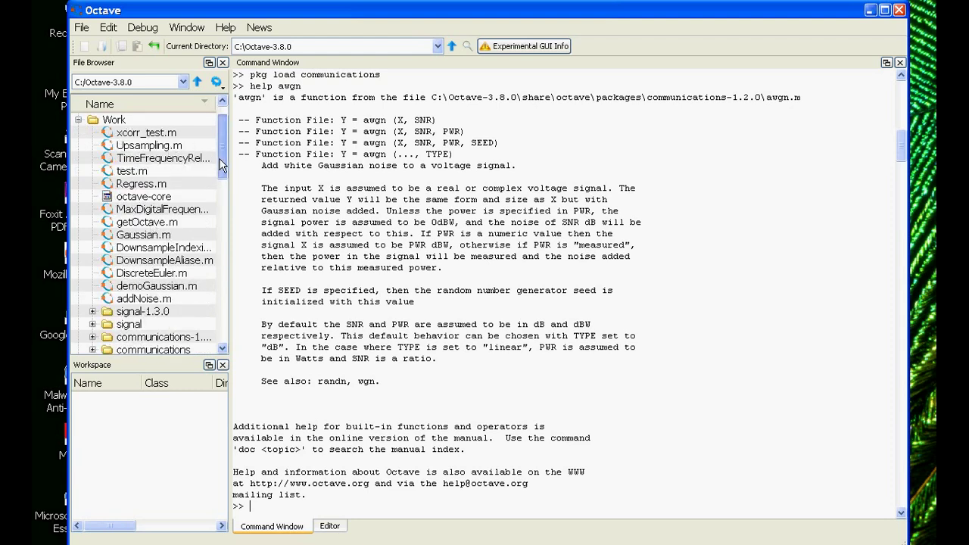
{"action": "left_click_drag", "start_coordinate": [219, 159], "coordinate": [222, 173]}
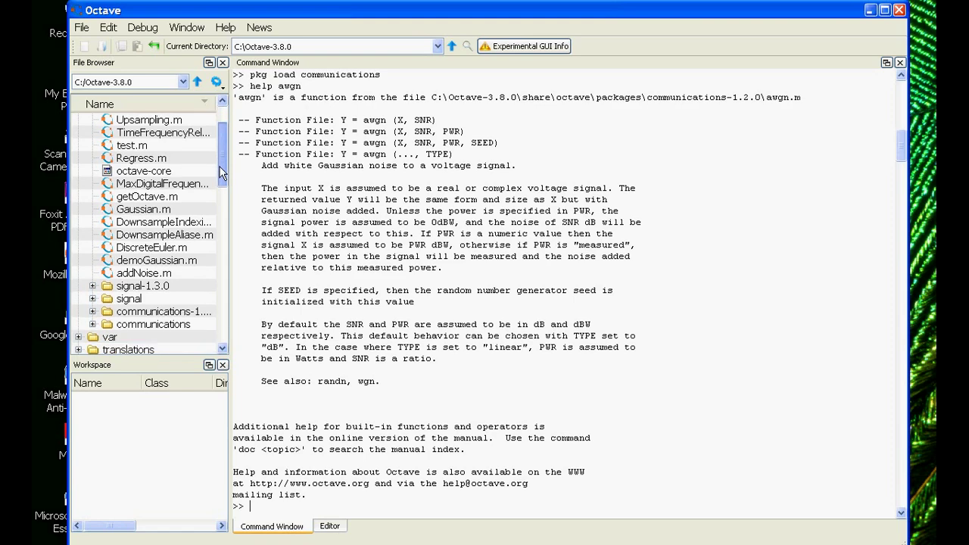
{"action": "left_click", "coordinate": [141, 263]}
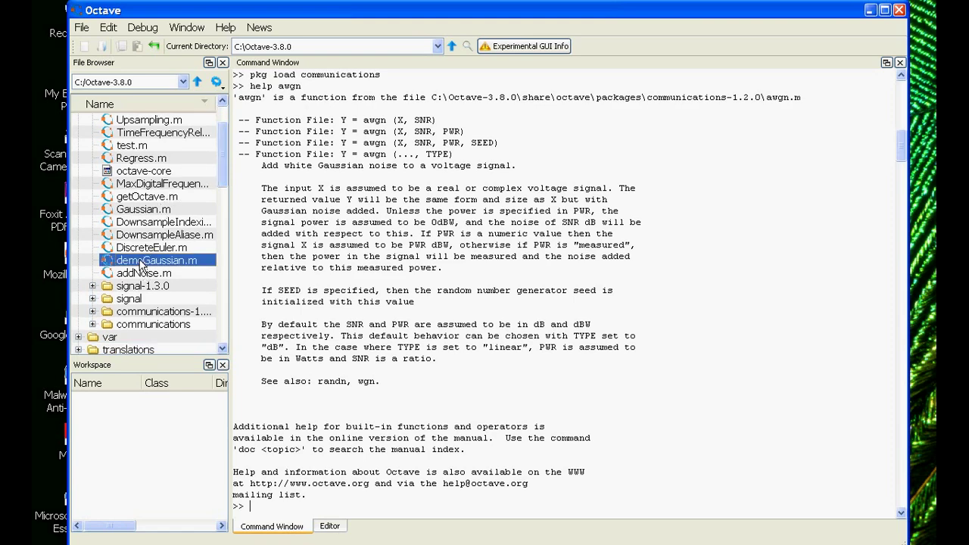
{"action": "double_click", "coordinate": [142, 263]}
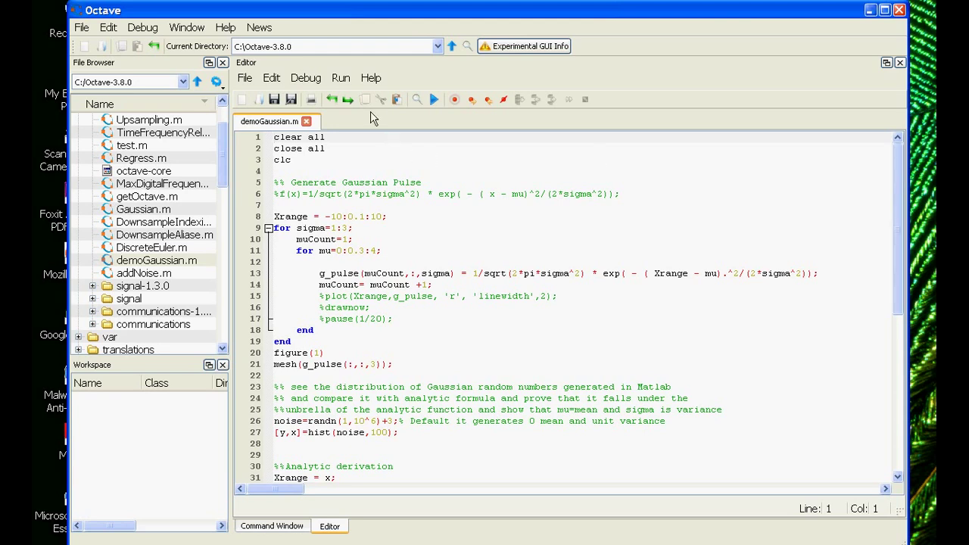
{"action": "left_click", "coordinate": [316, 82]}
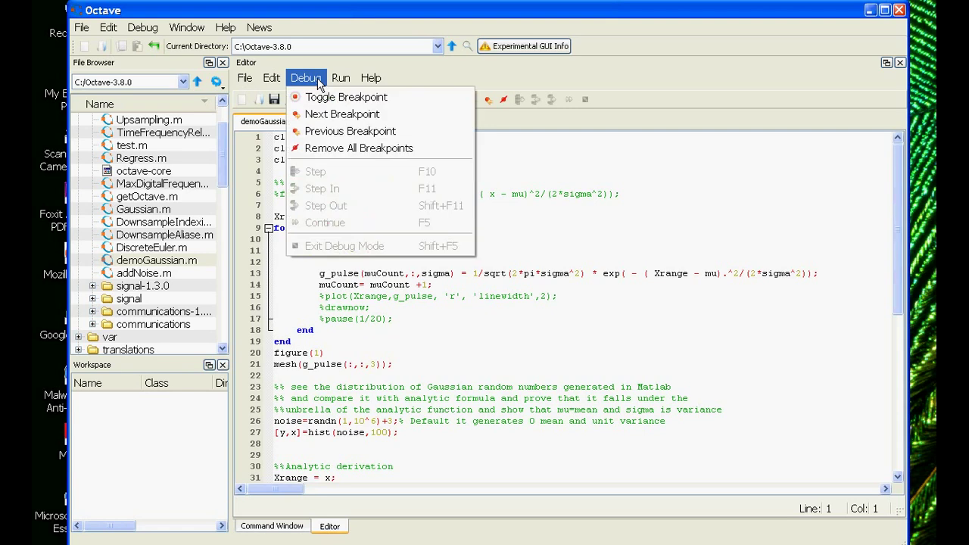
Save and run demoGaussian.m, adding the Work folder to the load path, and view its output
{"action": "mouse_move", "coordinate": [341, 80]}
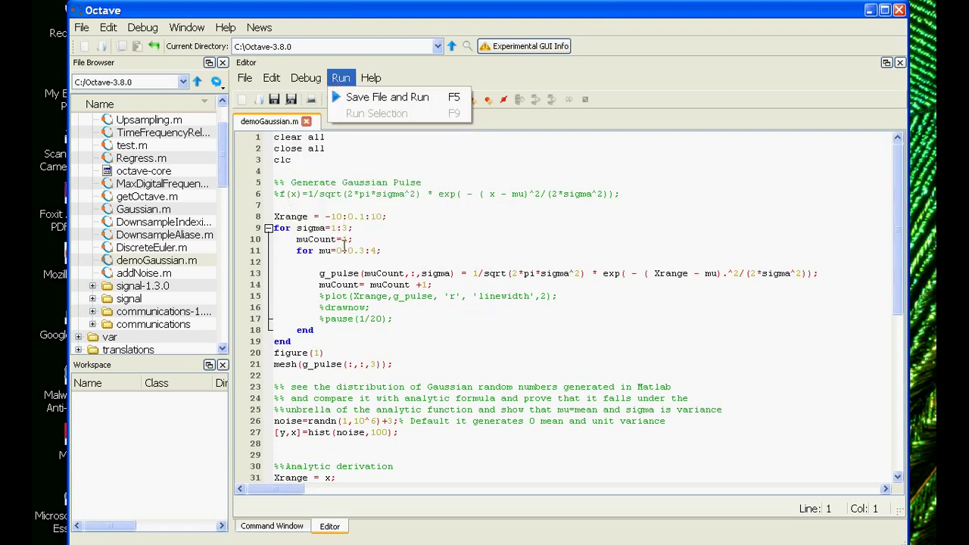
{"action": "left_click", "coordinate": [343, 250]}
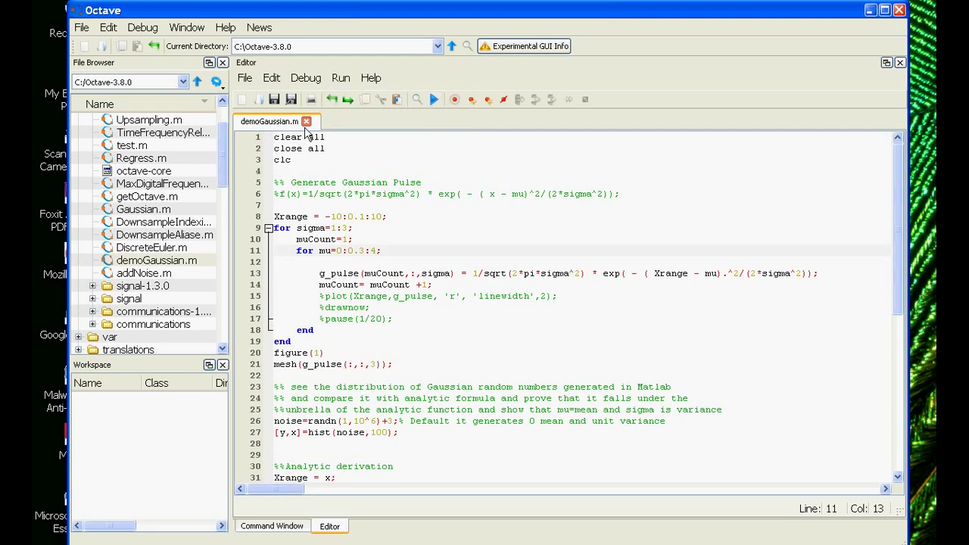
{"action": "left_click", "coordinate": [340, 77]}
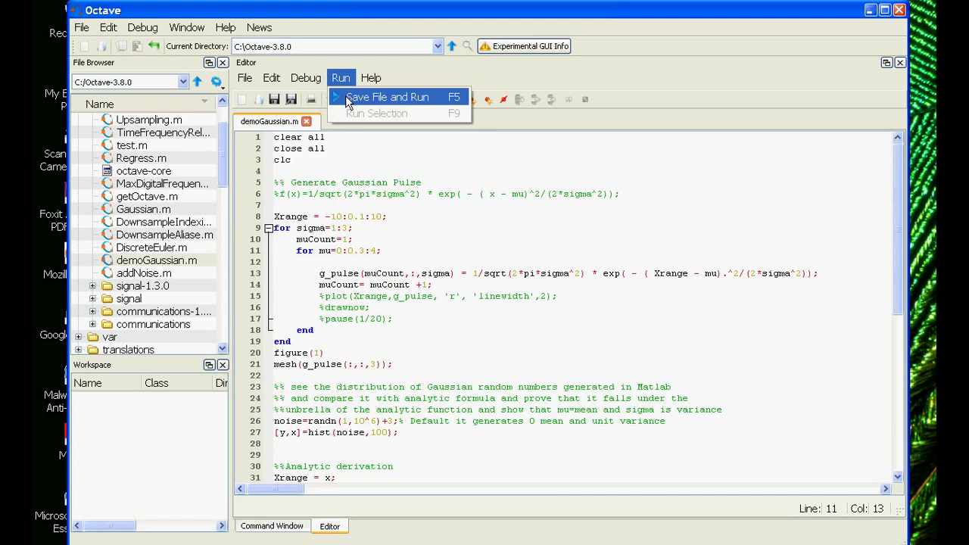
{"action": "left_click", "coordinate": [346, 99]}
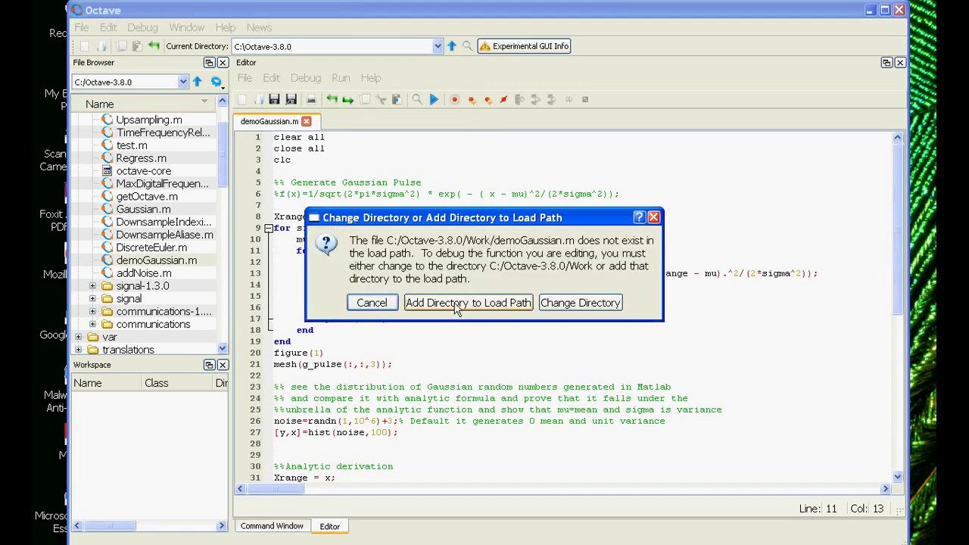
{"action": "left_click", "coordinate": [457, 307]}
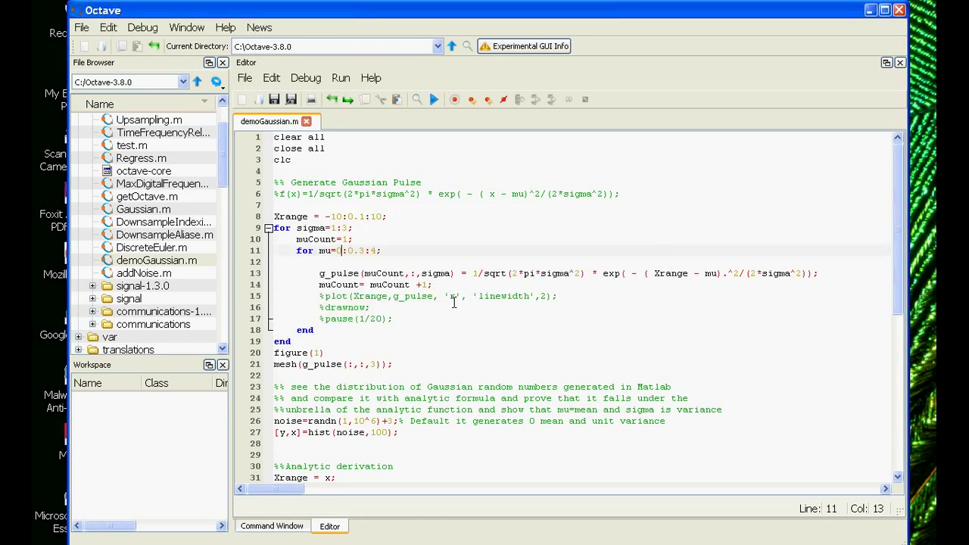
{"action": "left_click", "coordinate": [271, 527]}
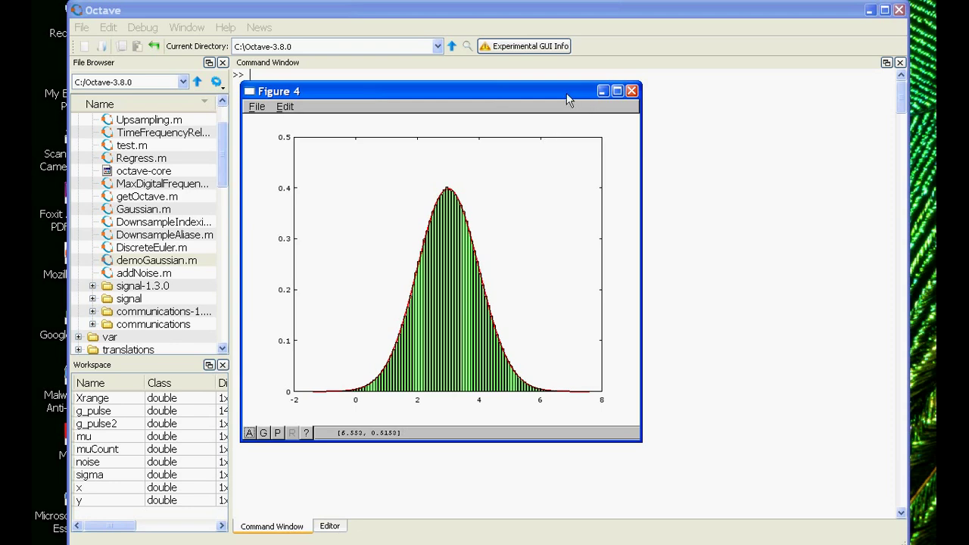
Close the Figure 4, Figure 1, Figure 2 and Figure 3 plot windows
{"action": "left_click", "coordinate": [632, 92]}
{"action": "left_click", "coordinate": [632, 91]}
{"action": "left_click", "coordinate": [631, 92]}
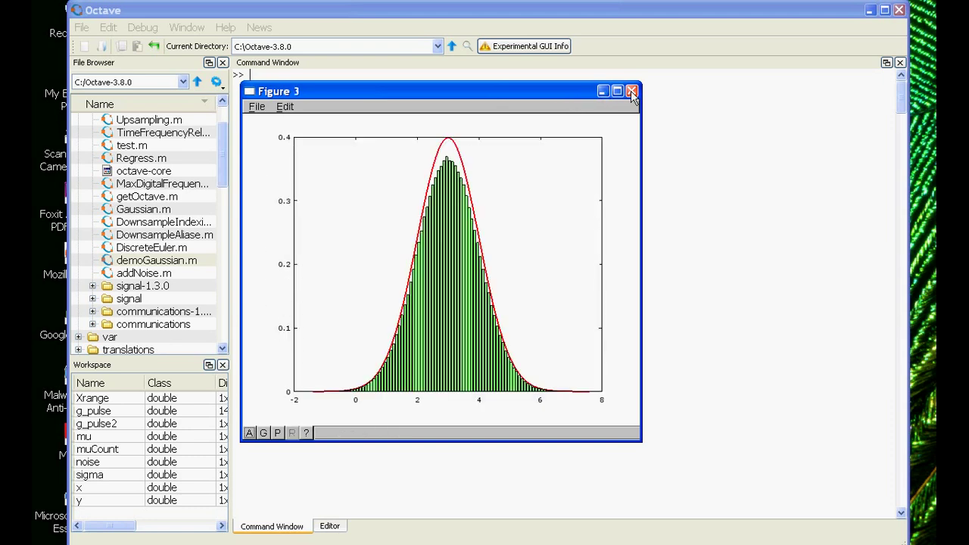
{"action": "left_click", "coordinate": [631, 91]}
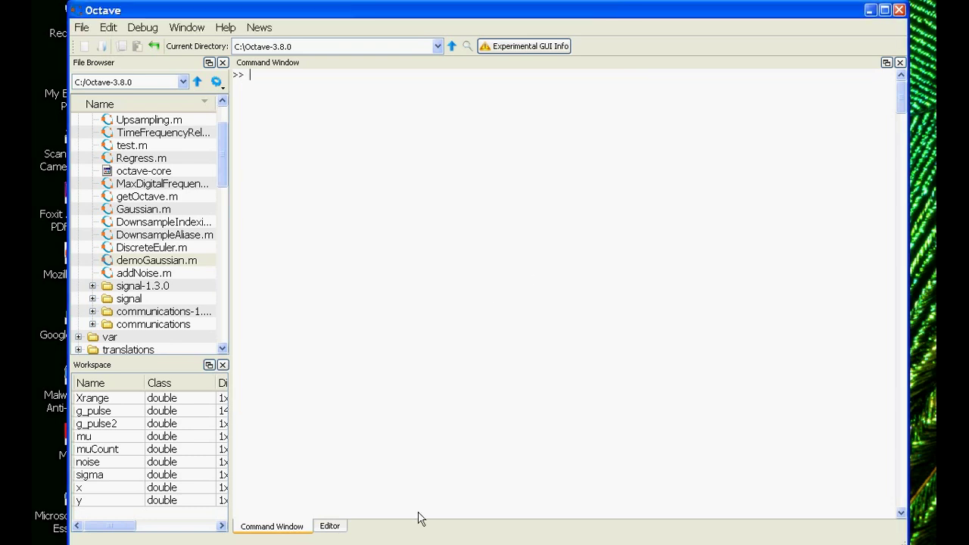
Put a breakpoint on line 10 of demoGaussian.m in the Editor
{"action": "left_click", "coordinate": [337, 525]}
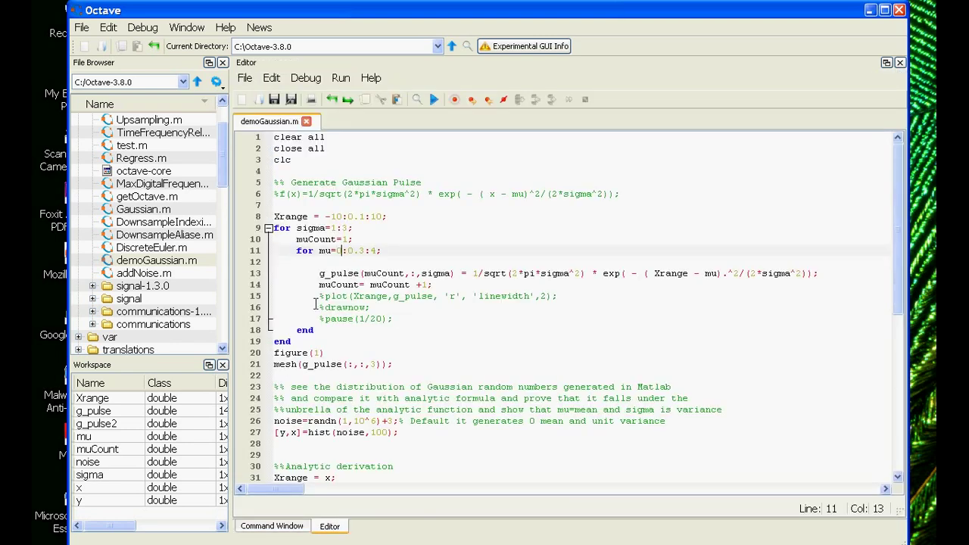
{"action": "left_click", "coordinate": [248, 217]}
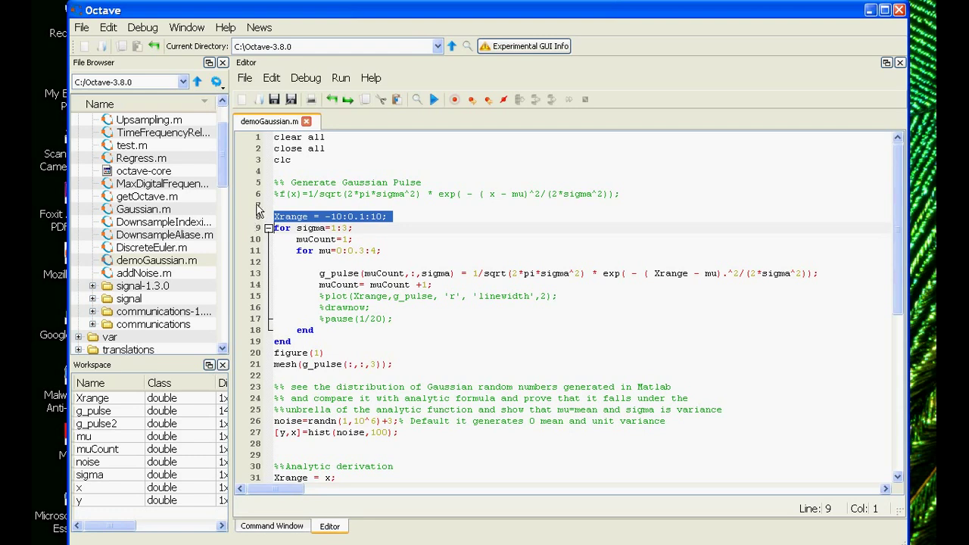
{"action": "left_click", "coordinate": [242, 239]}
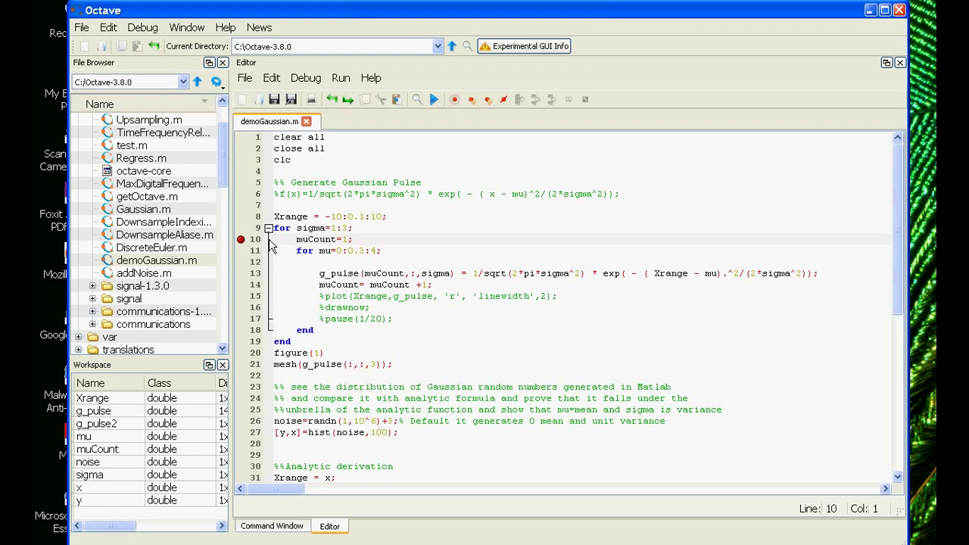
Save and run the script to the breakpoint, then step through lines 11, 13 and 14 twice
{"action": "left_click", "coordinate": [341, 78]}
{"action": "left_click", "coordinate": [345, 96]}
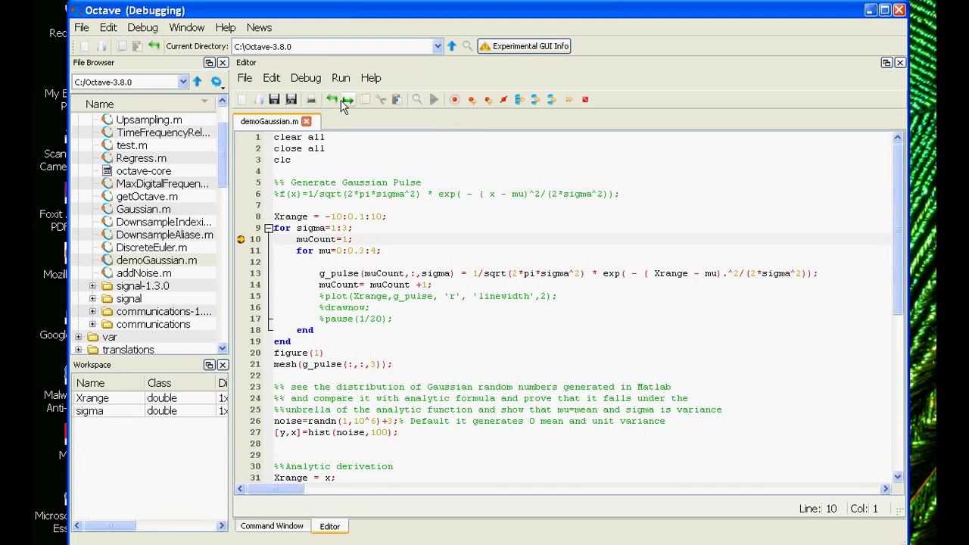
{"action": "key", "text": "F10"}
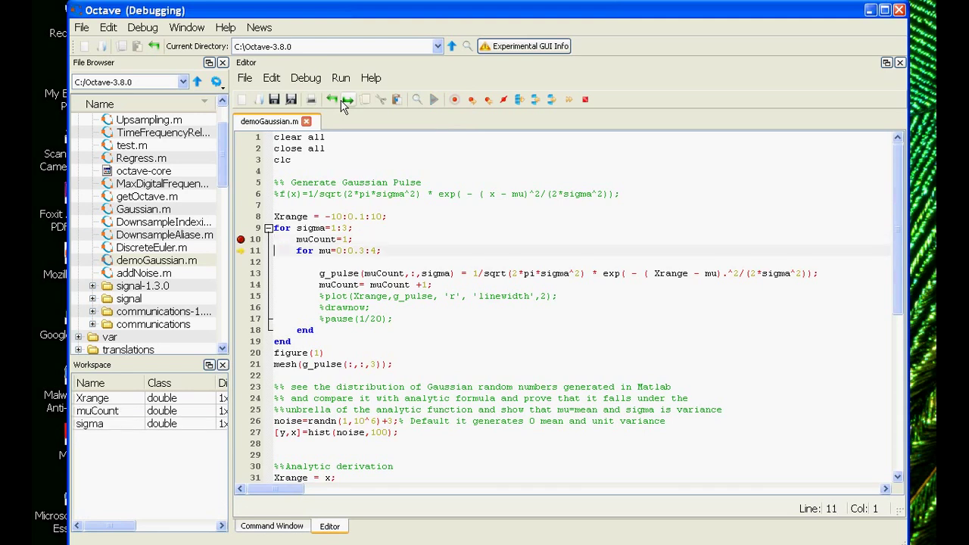
{"action": "left_click", "coordinate": [342, 102]}
{"action": "left_click", "coordinate": [343, 101]}
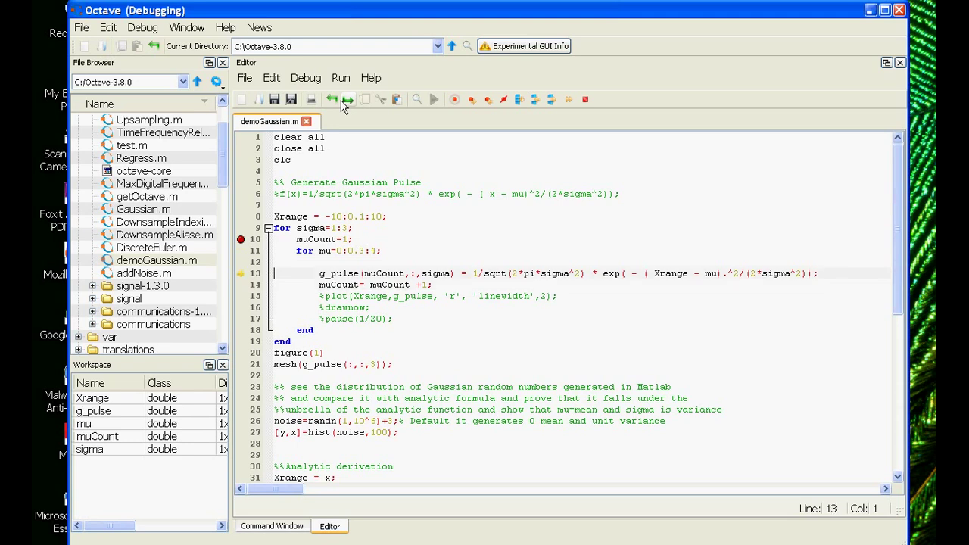
{"action": "left_click", "coordinate": [342, 101]}
{"action": "left_click", "coordinate": [342, 101]}
Step to line 13 and check in the widened Workspace that Xrange is 1x201, -10:0.1:10
{"action": "left_click", "coordinate": [342, 102]}
{"action": "left_click_drag", "start_coordinate": [229, 387], "coordinate": [448, 401]}
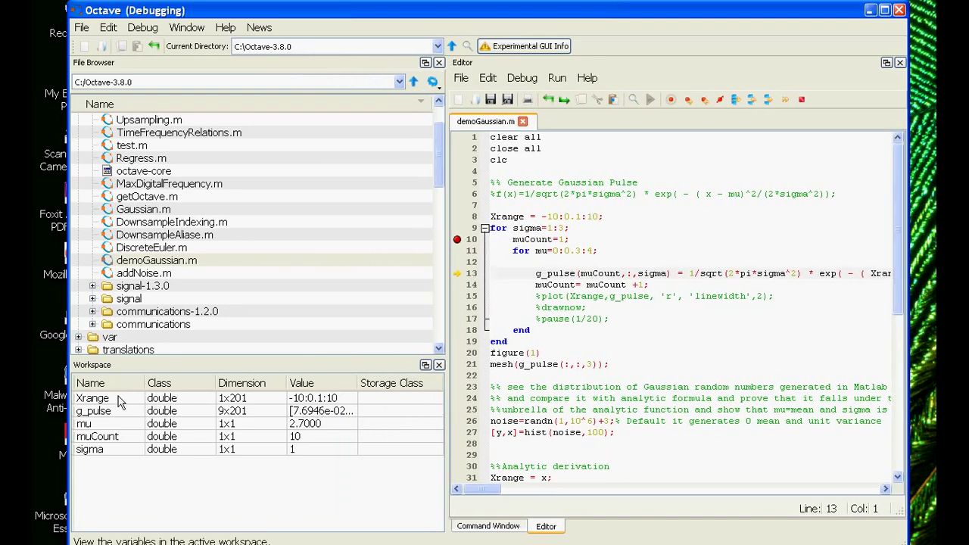
{"action": "left_click", "coordinate": [237, 402]}
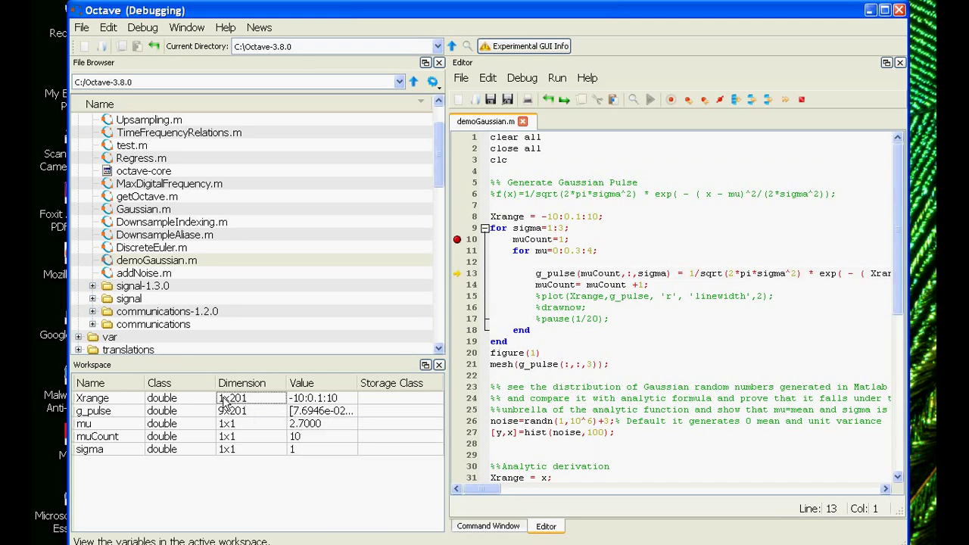
{"action": "left_click", "coordinate": [302, 401]}
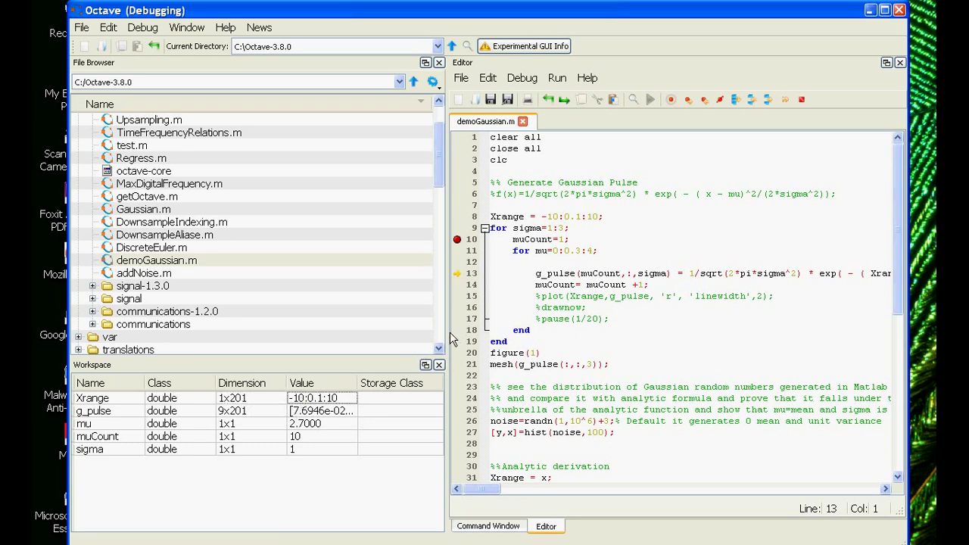
{"action": "left_click_drag", "start_coordinate": [449, 331], "coordinate": [238, 298]}
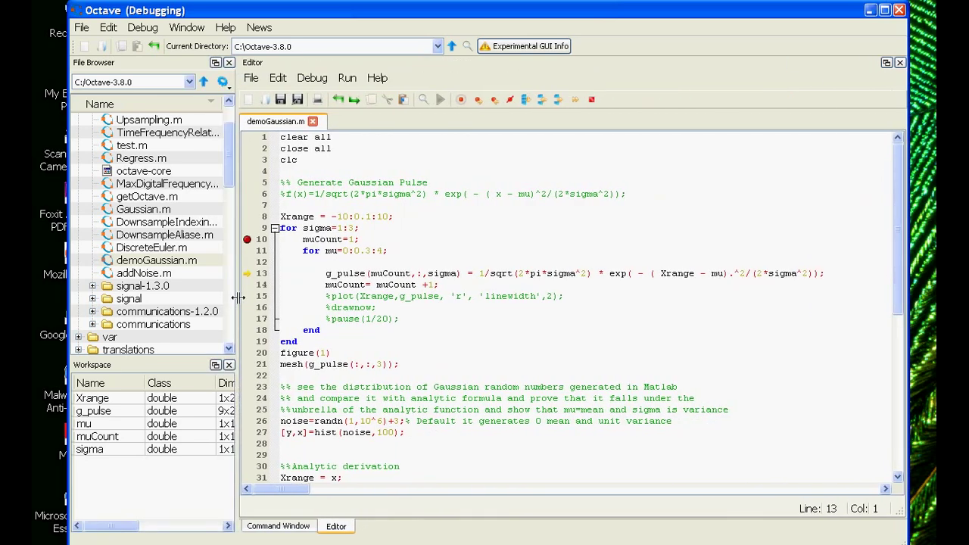